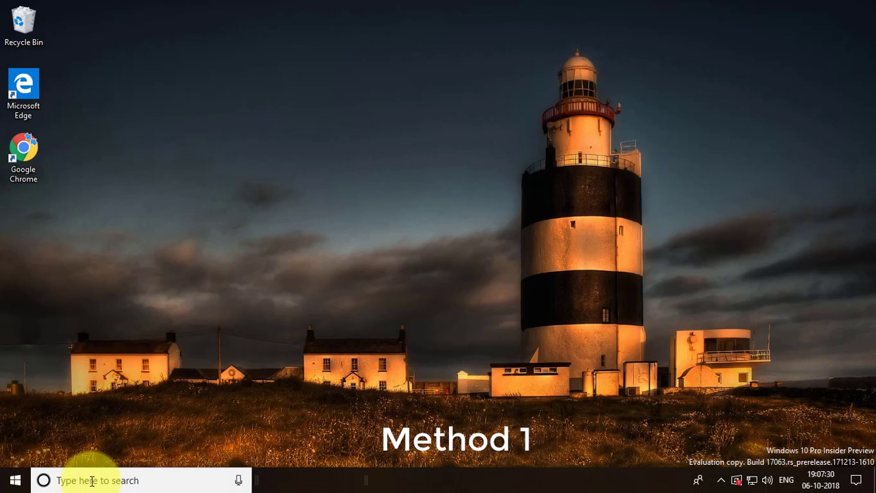
- Find and open Control Panel through Windows search, and display its items as small icons
click(91, 482)
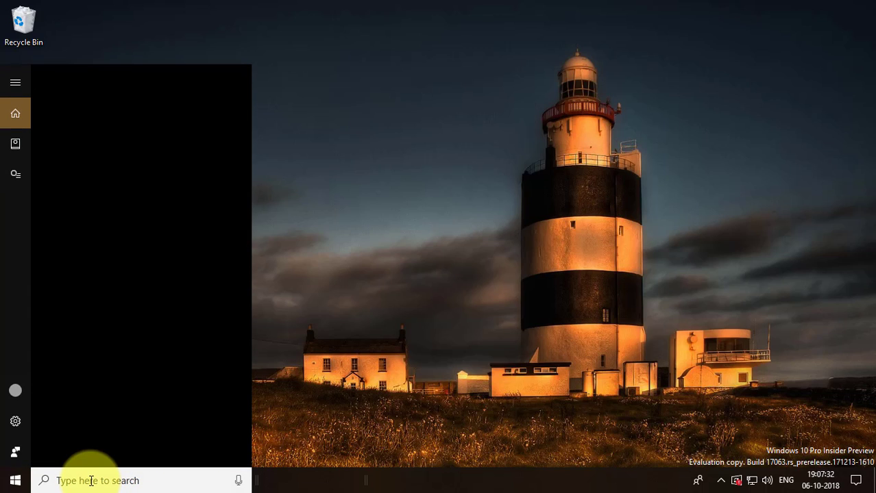
text(c)
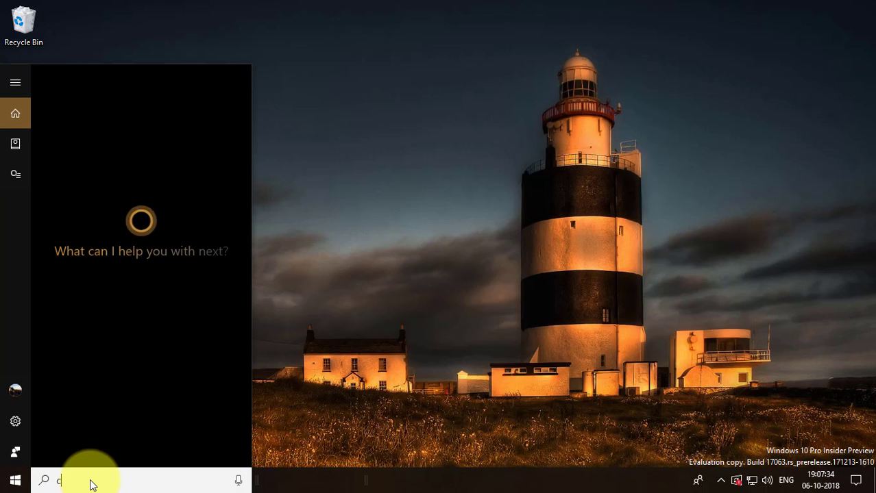
text(ontrol panel)
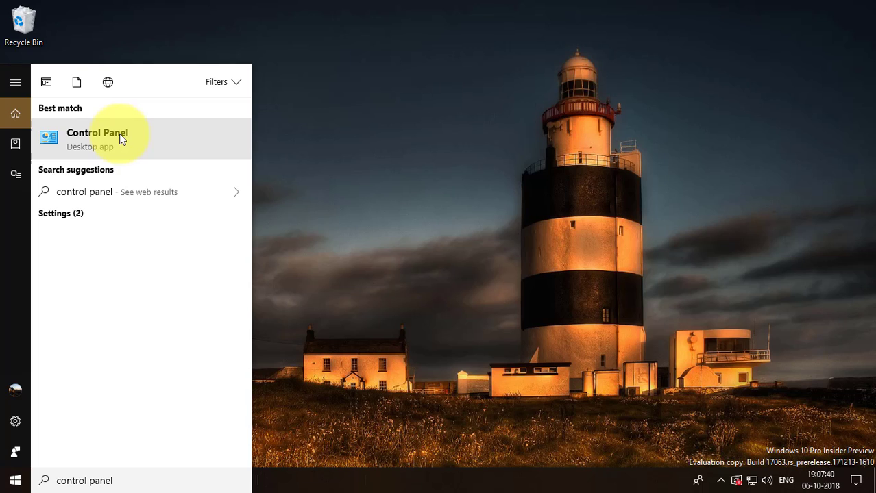
click(121, 137)
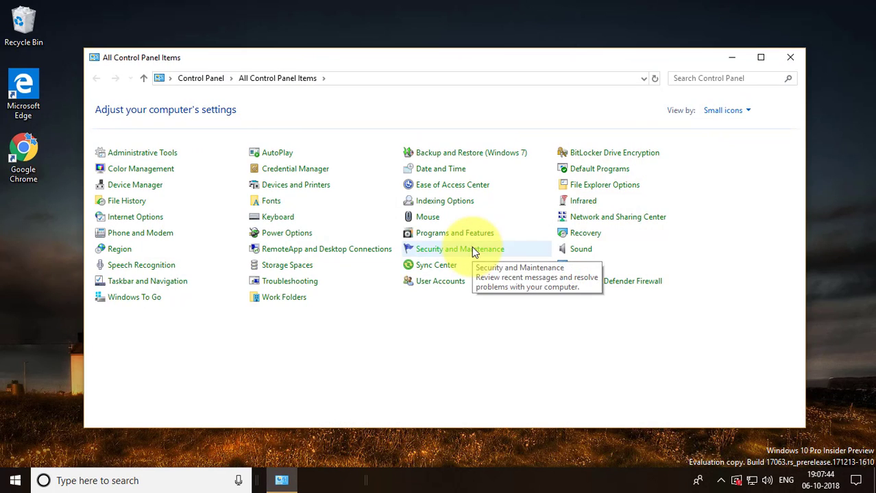
click(744, 112)
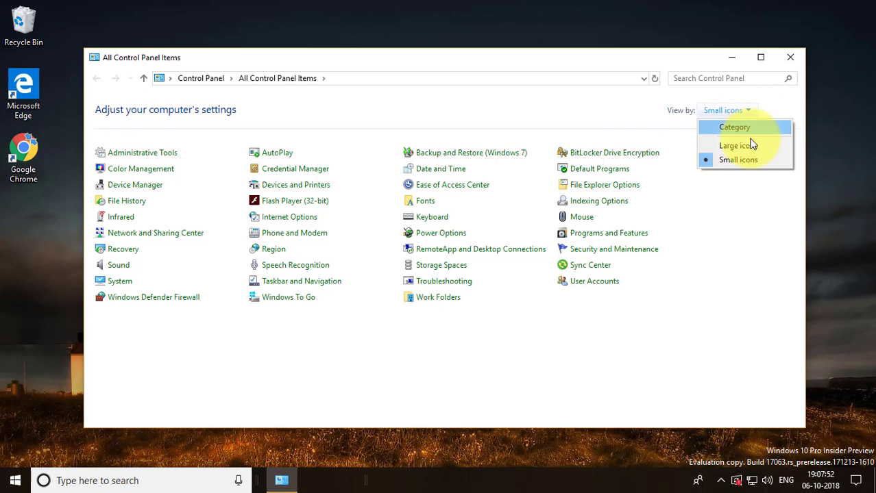
click(739, 163)
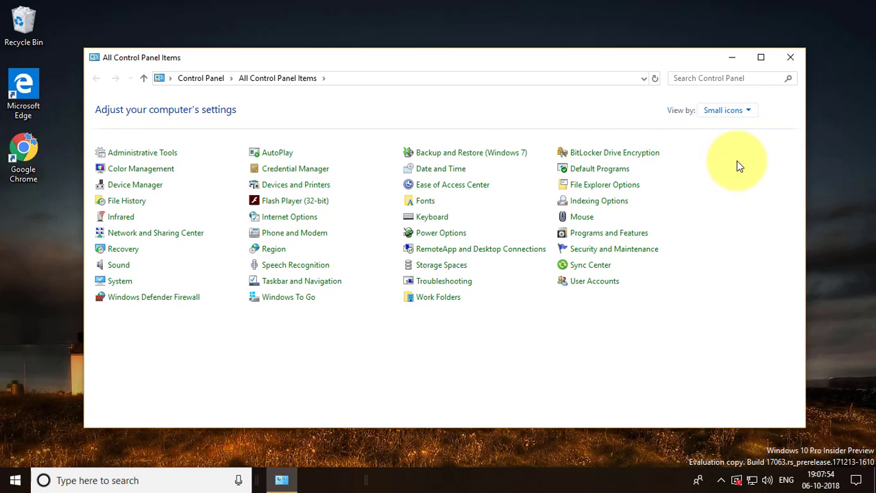
- From Programs and Features, open the Windows features list with administrator permission and turn off Media Features
click(597, 236)
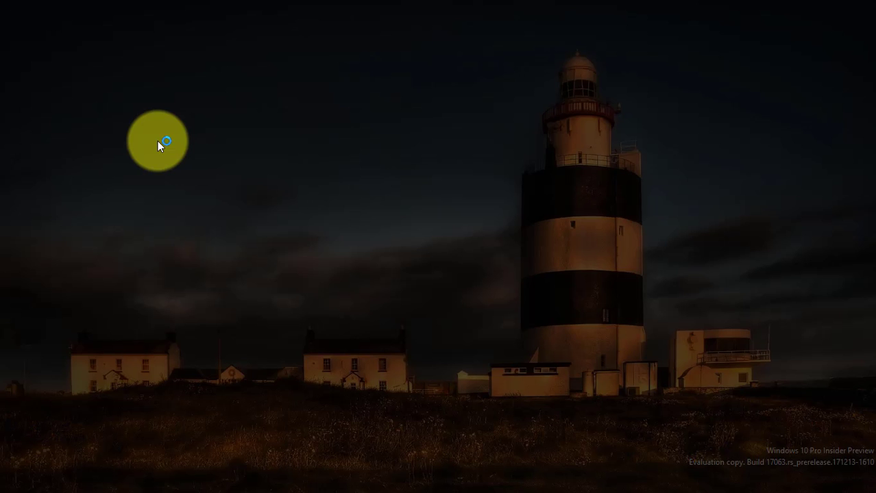
click(348, 336)
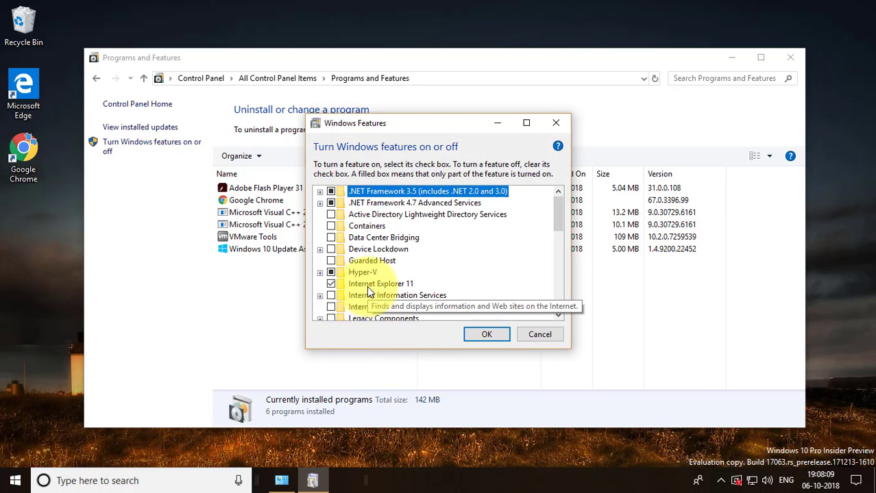
scroll(367, 286, down, 2)
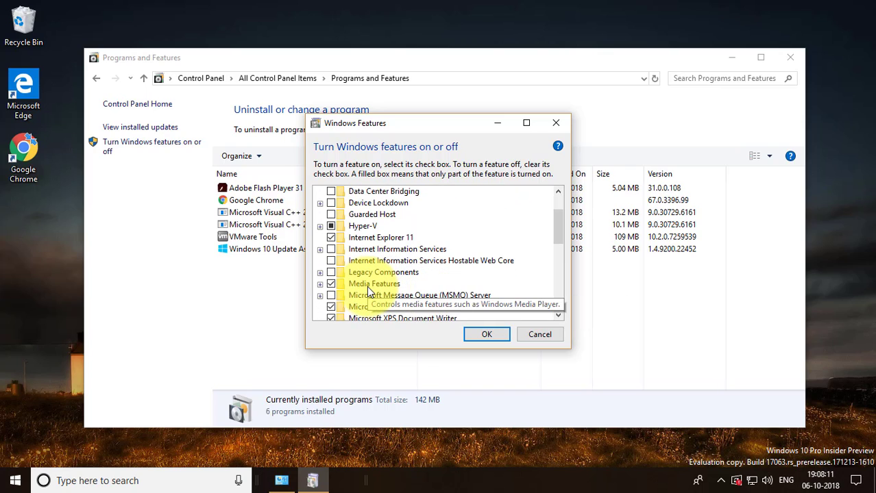
scroll(422, 290, down, 1)
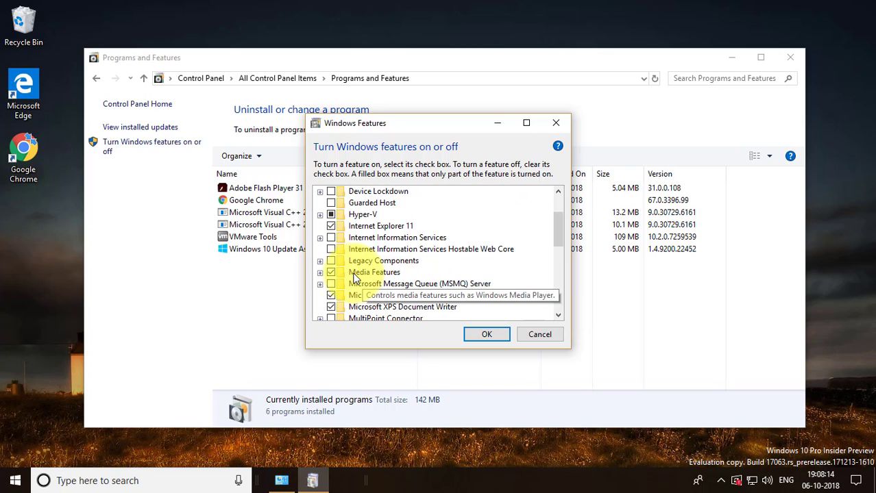
click(377, 274)
click(331, 273)
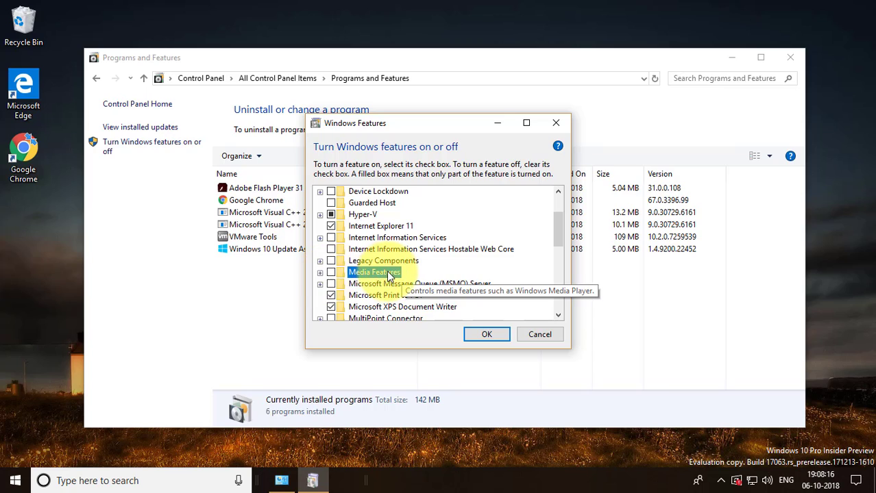
- Check the component contained in Media Features and apply the feature's removal
click(319, 272)
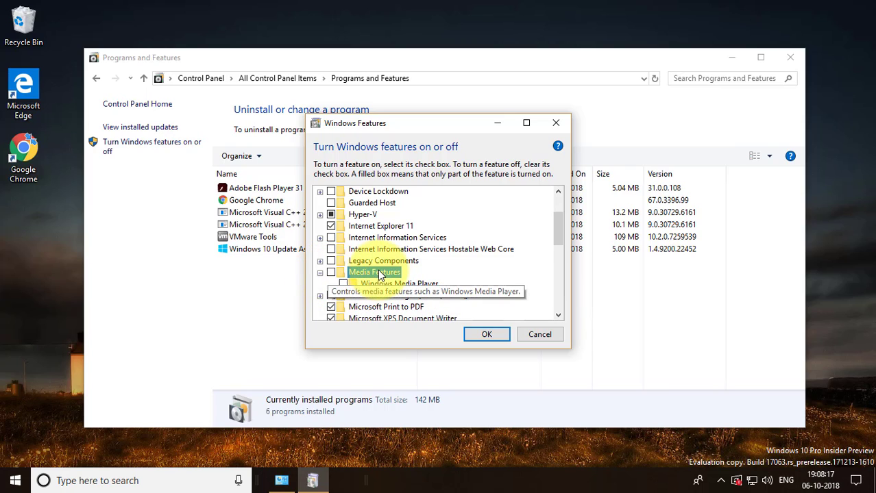
click(319, 273)
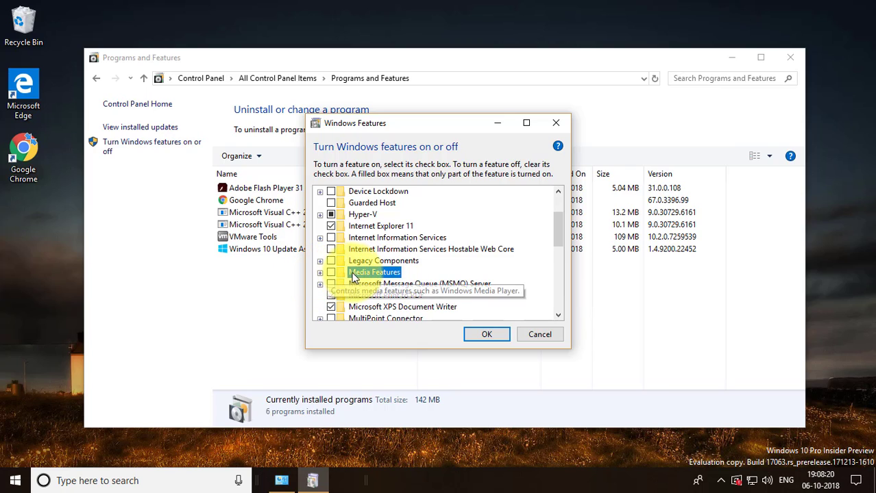
click(499, 336)
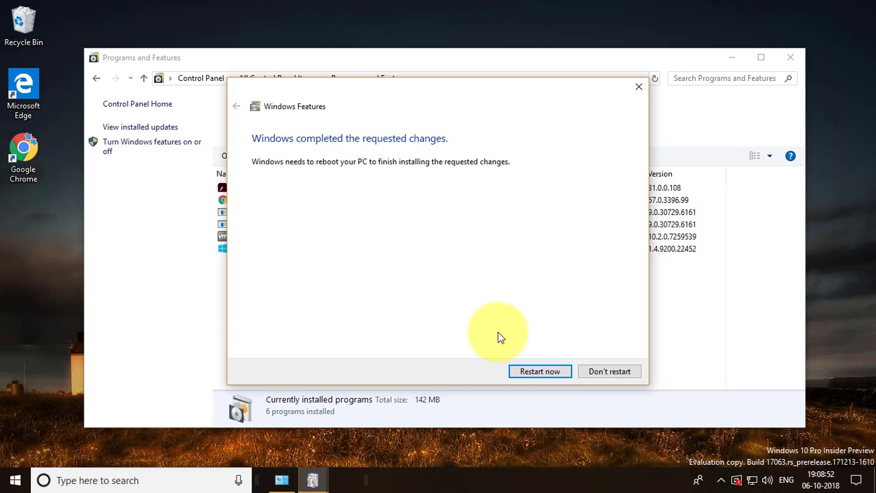
- Restart the PC to complete the feature change and sign in with the account password
click(552, 376)
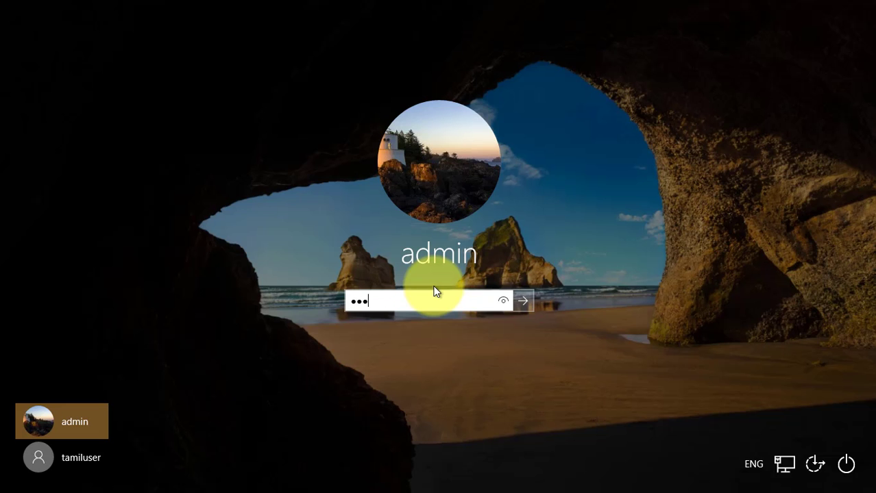
key(Return)
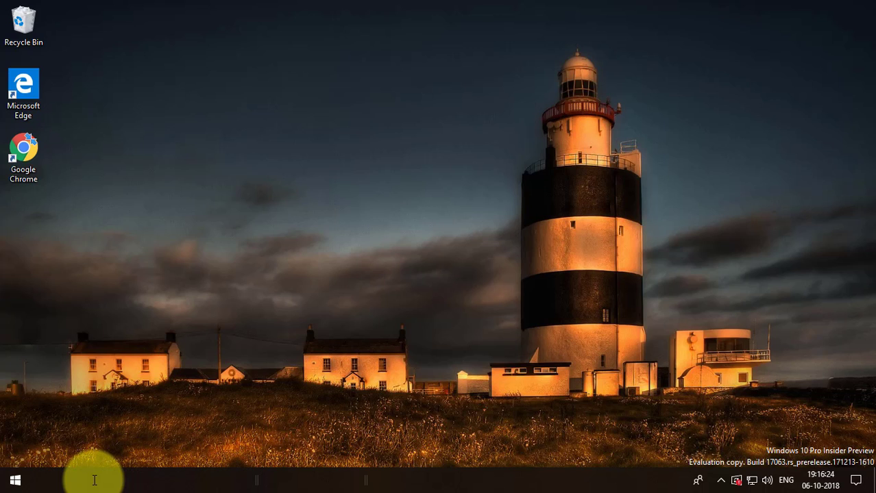
- Search Windows for control panel and open Control Panel
click(82, 488)
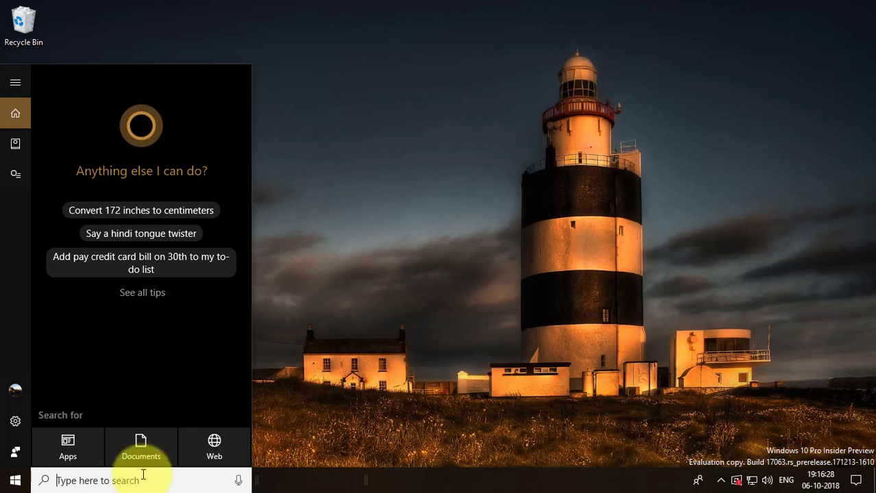
click(378, 405)
click(89, 482)
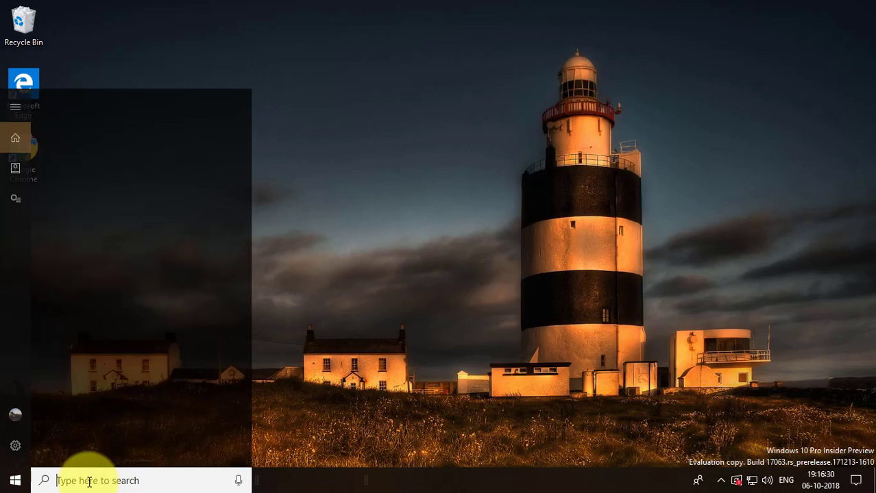
text(co)
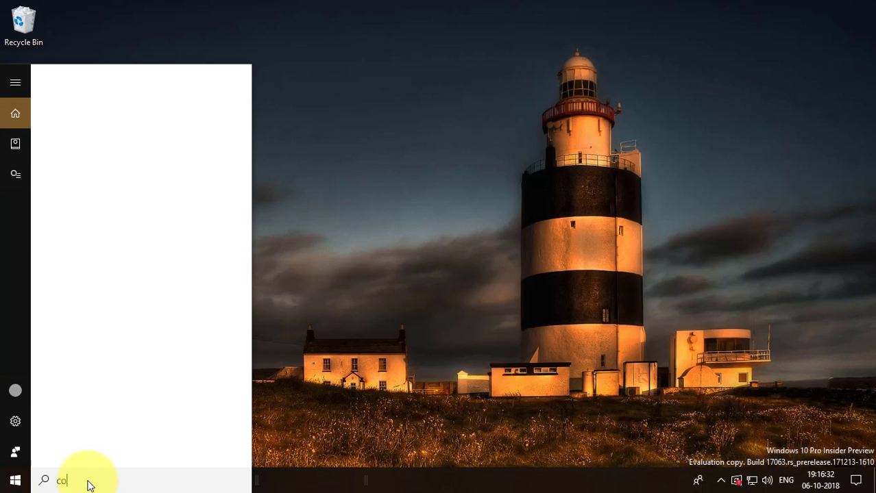
text(ntrol pane)
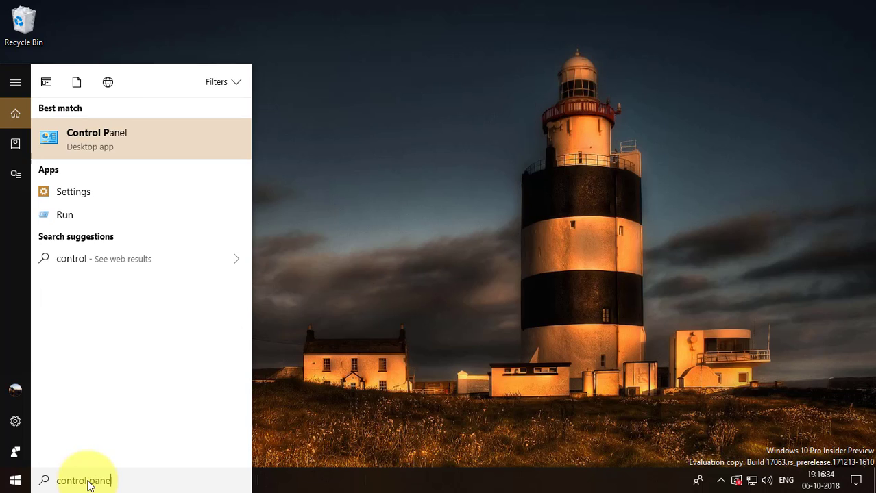
text(l)
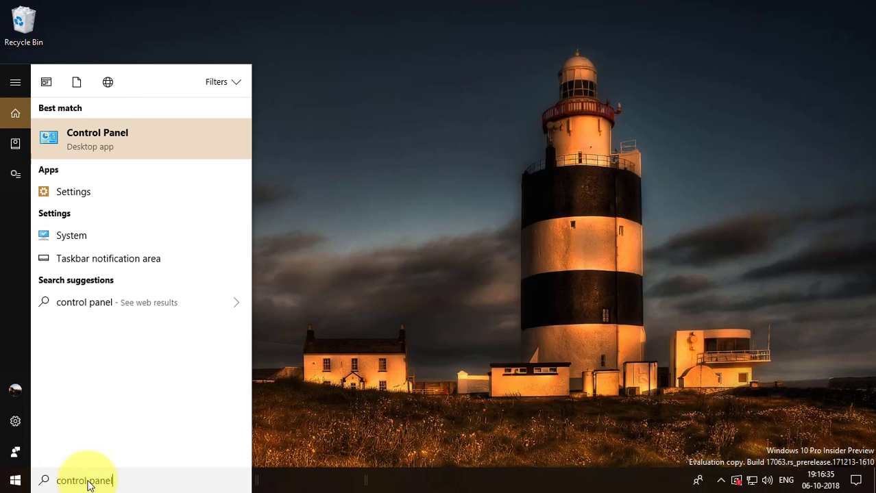
click(65, 149)
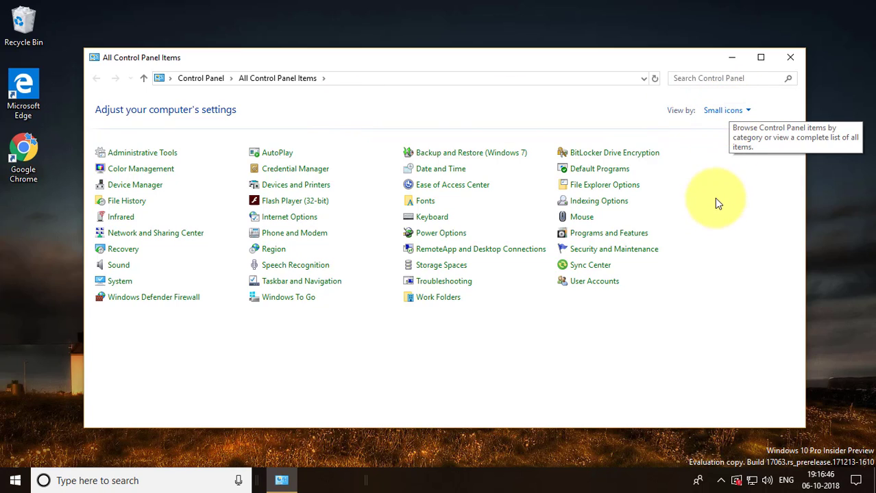
- Open the Windows features list from Programs and Features, granting the administrator permission
click(602, 234)
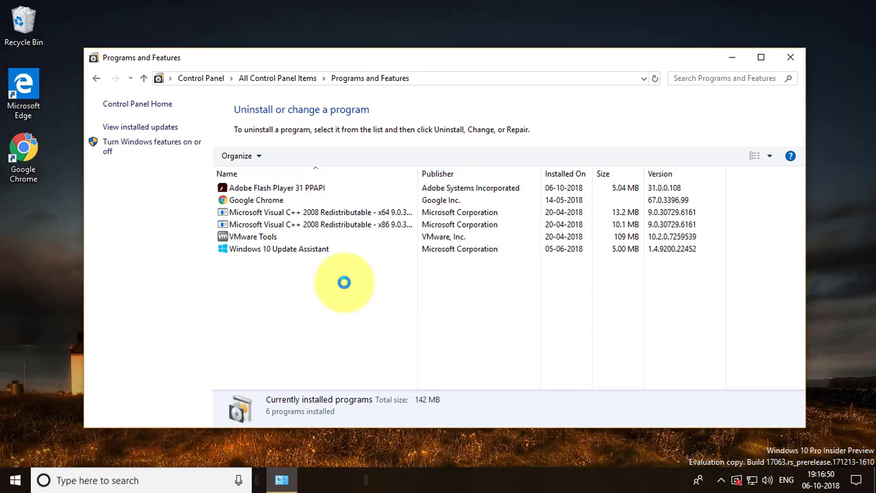
click(155, 147)
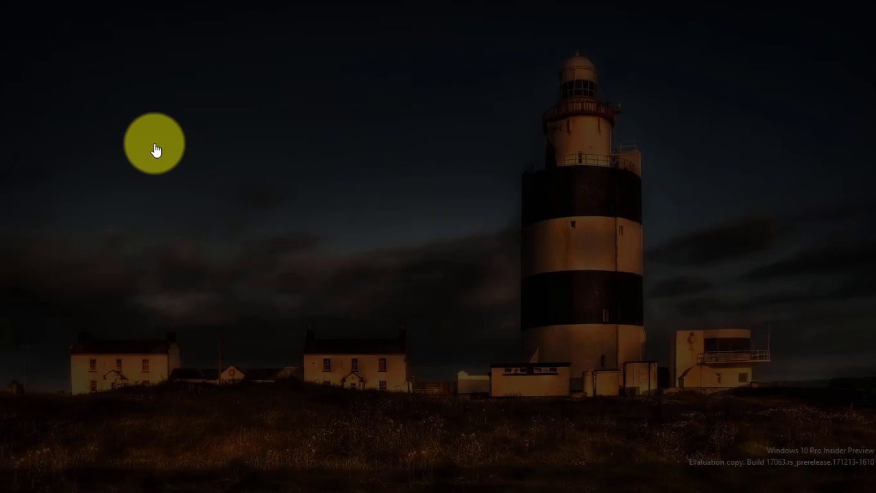
click(373, 332)
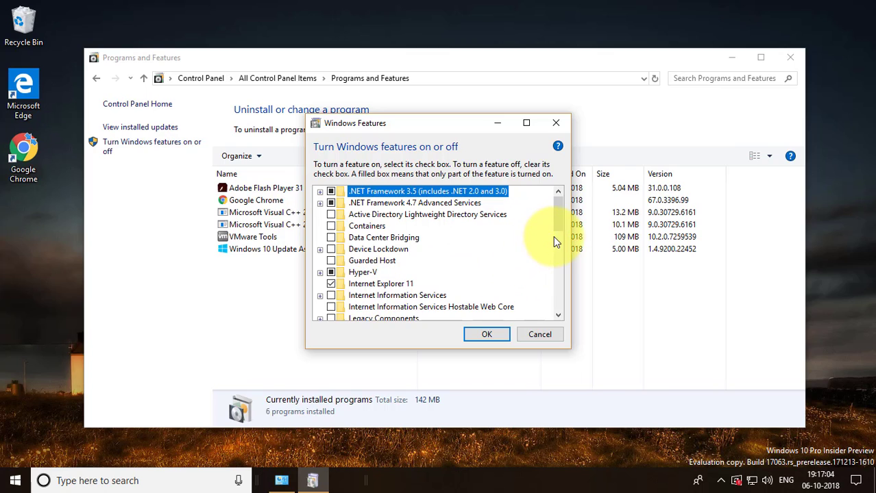
- Turn on Media Features with Windows Media Player, apply the change and close the finished windows
drag(560, 215, 560, 245)
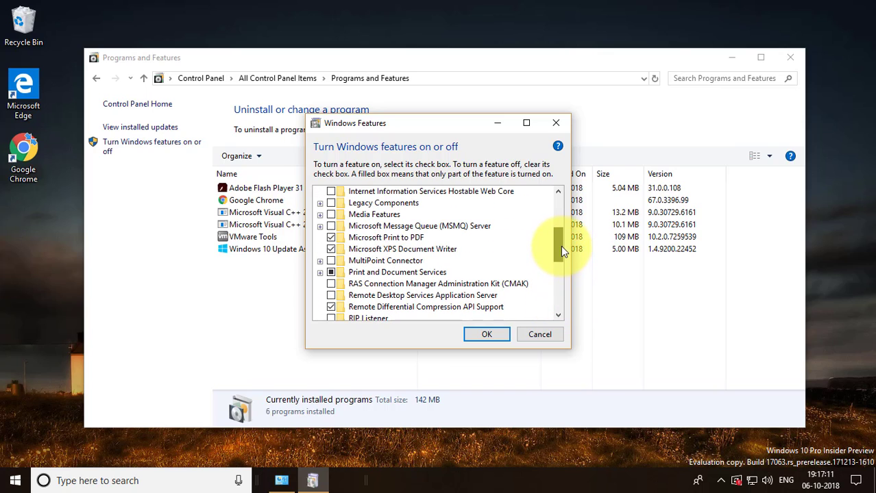
click(332, 216)
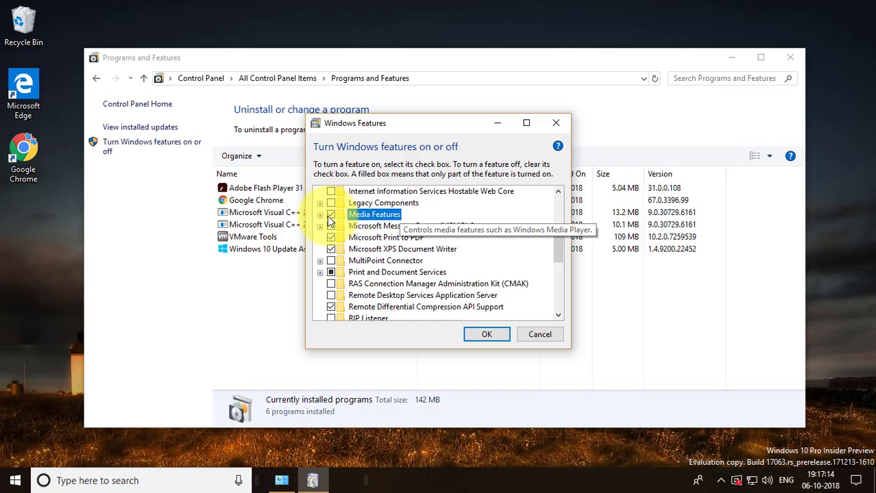
click(320, 215)
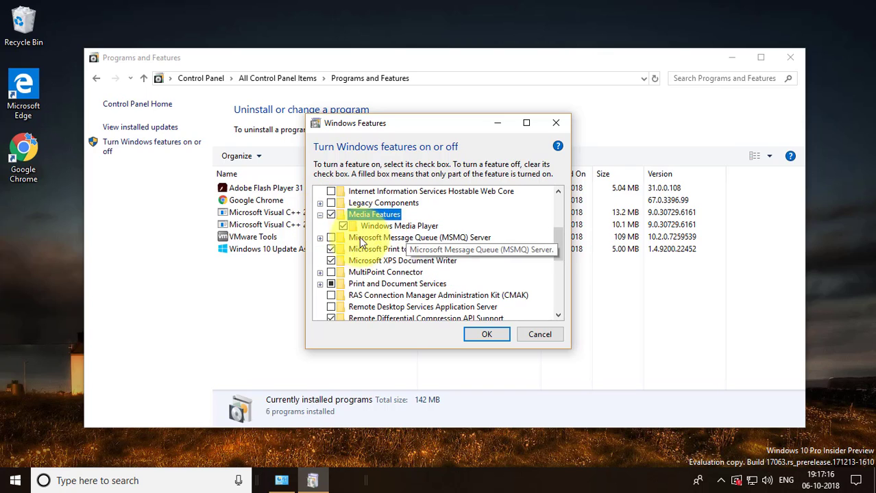
click(485, 335)
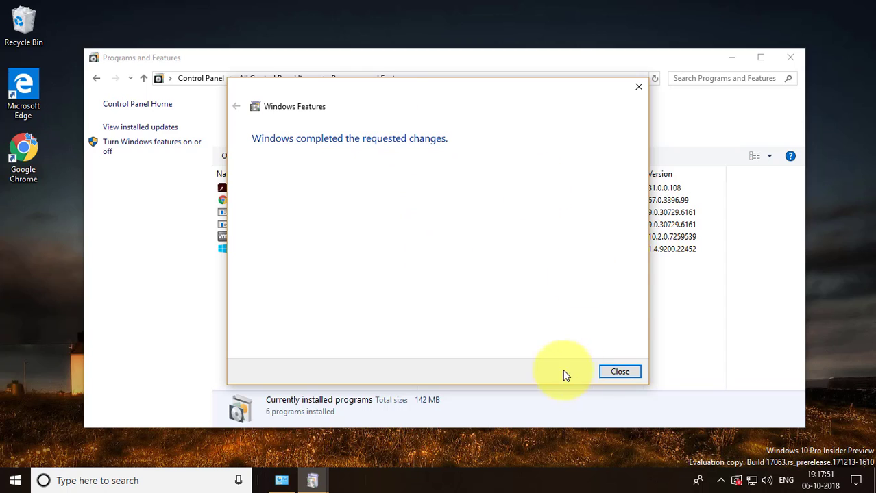
click(634, 376)
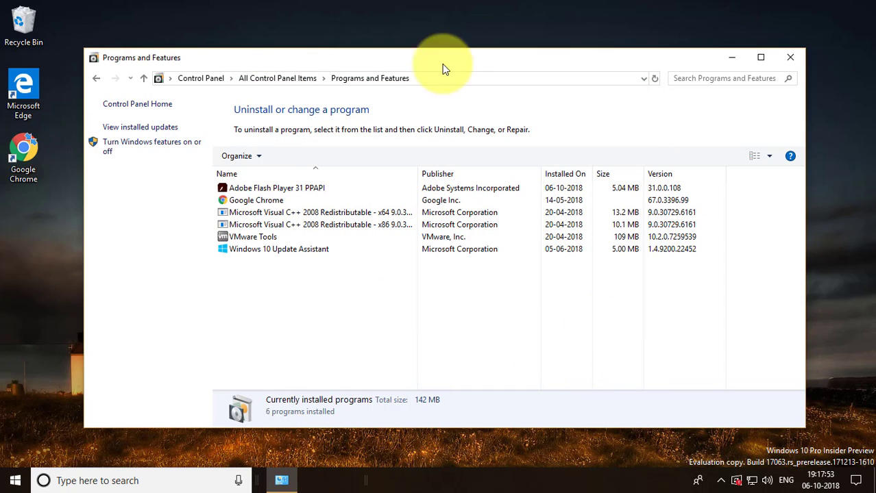
click(791, 60)
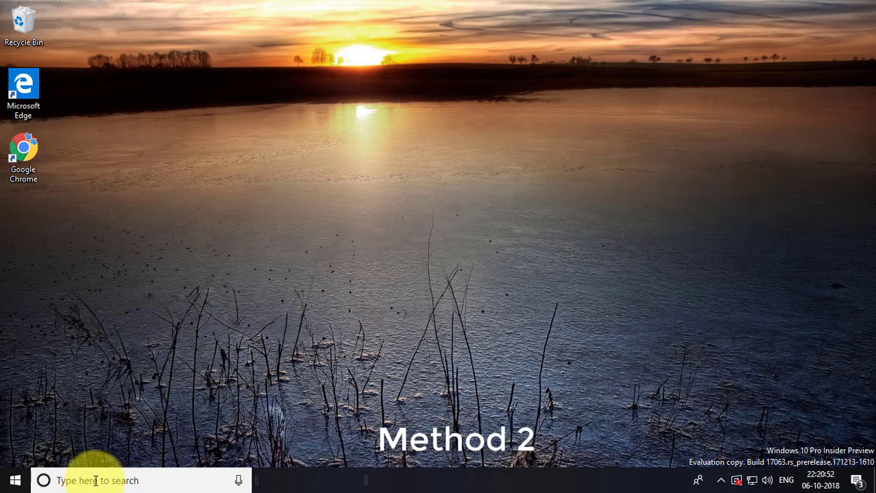
- Open Control Panel through a Windows search for control panel
click(96, 481)
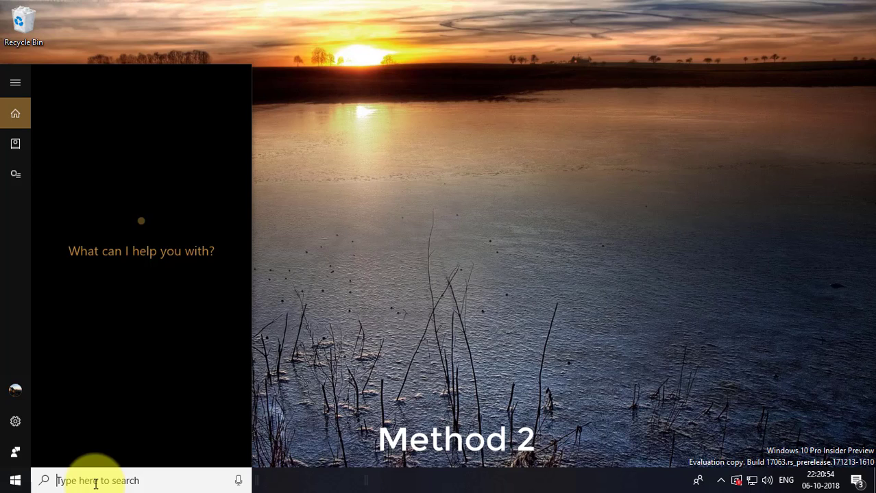
text(control )
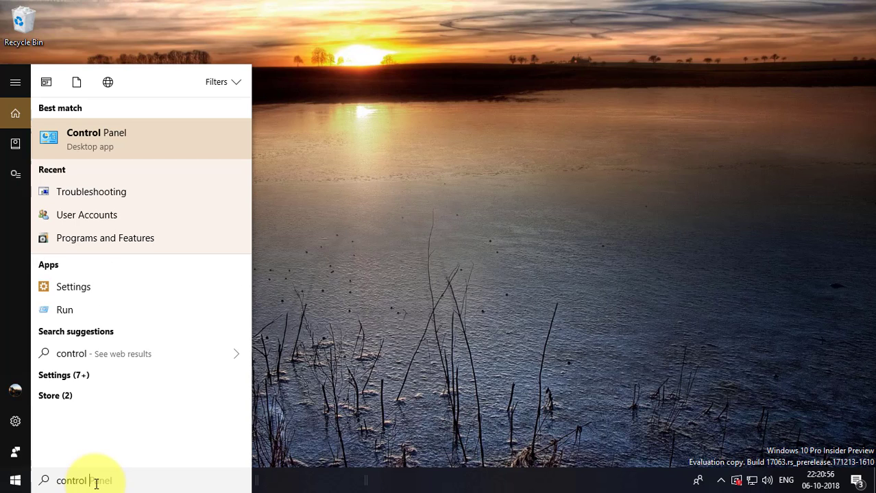
text(panel)
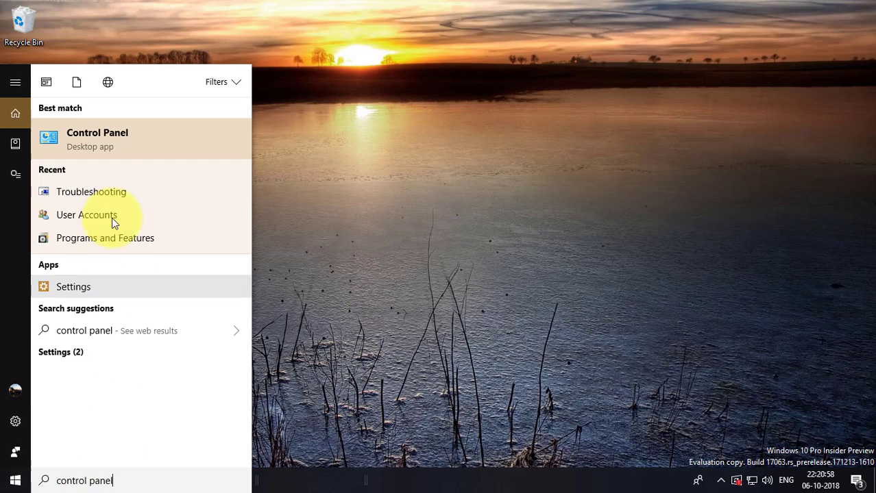
click(93, 137)
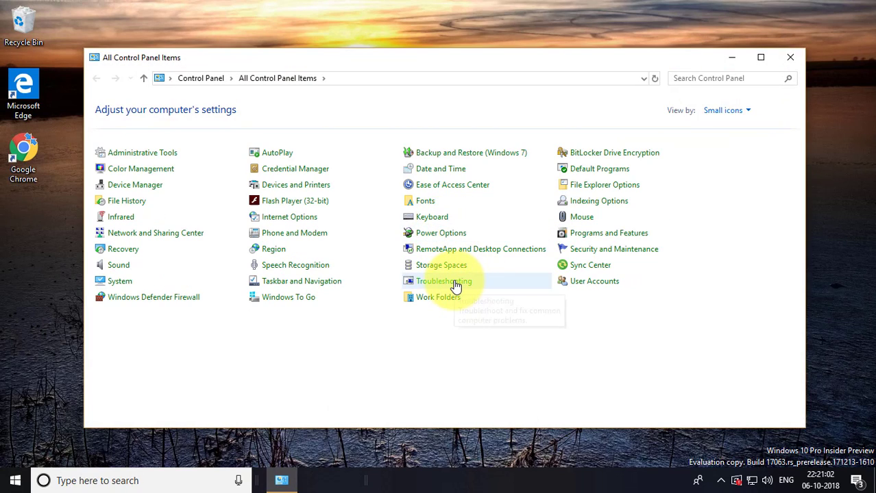
- Open the Troubleshooting section of Control Panel and display the complete list of troubleshooters
click(456, 286)
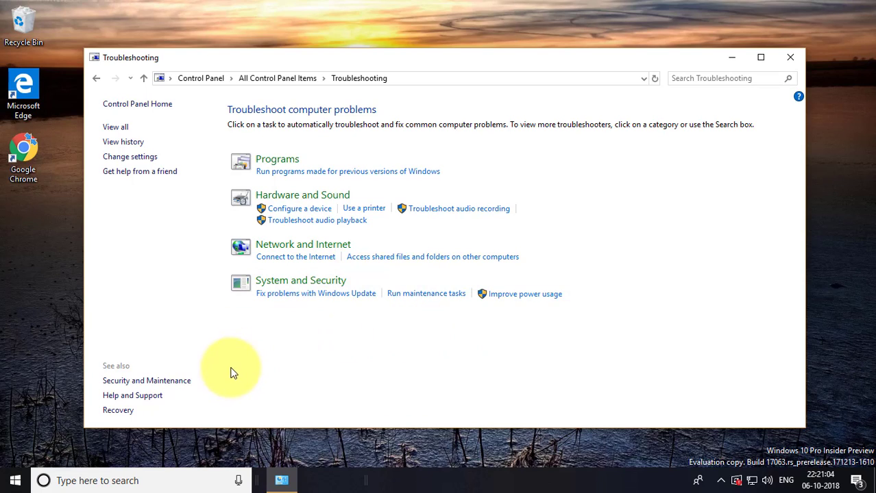
click(115, 129)
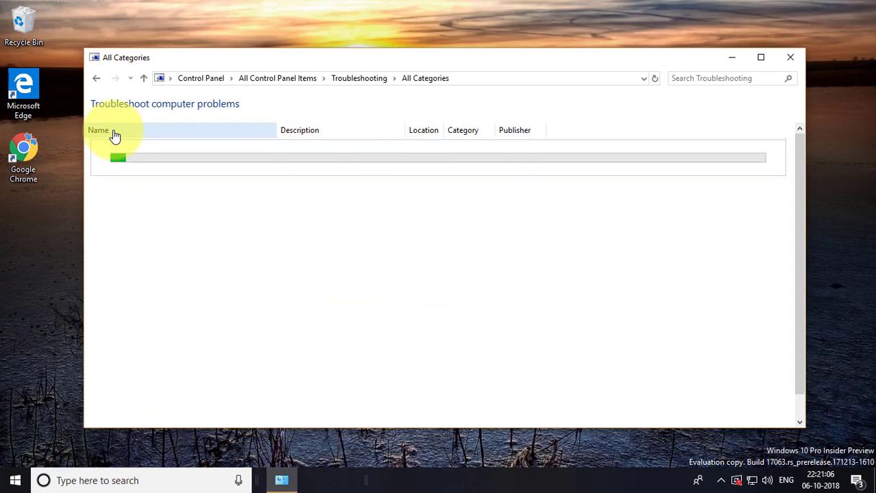
scroll(294, 278, down, 1)
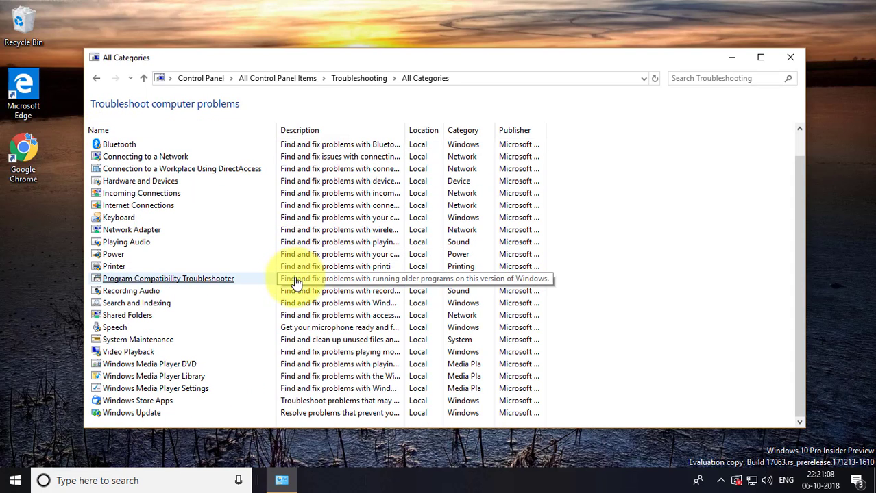
- Try to run the Windows Media Player Library troubleshooter, and close it together with the Control Panel window
click(167, 381)
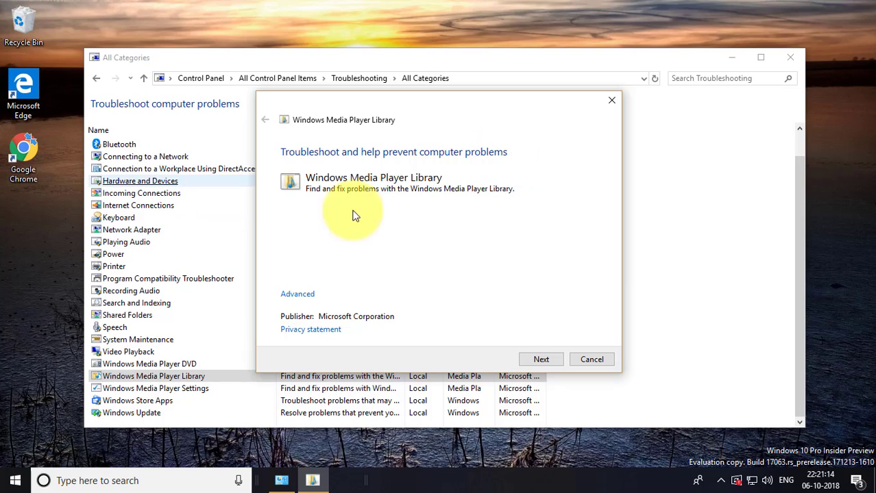
click(541, 360)
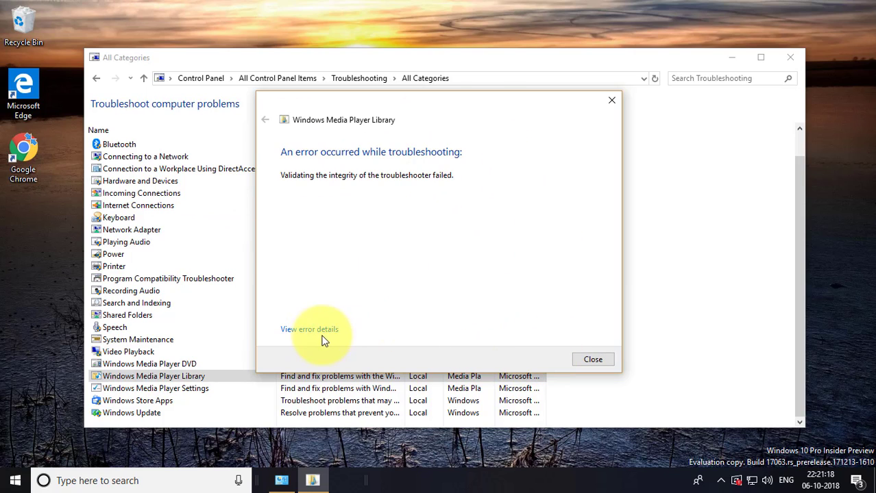
click(602, 362)
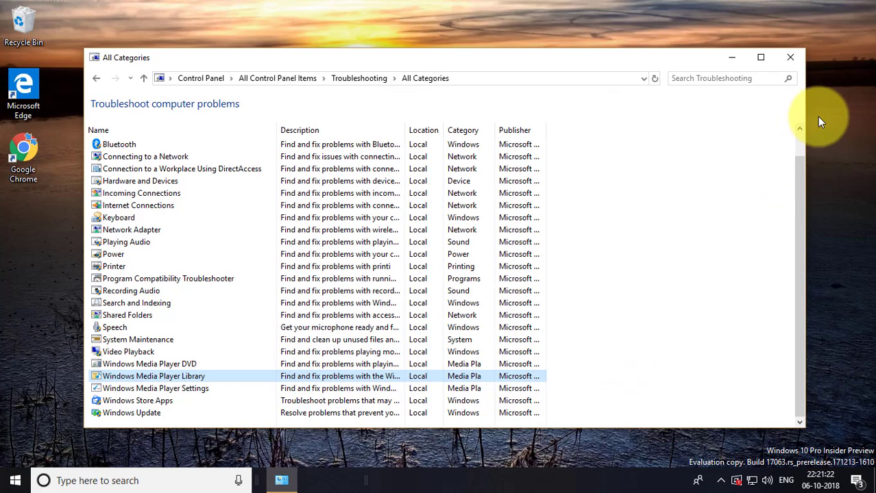
click(790, 55)
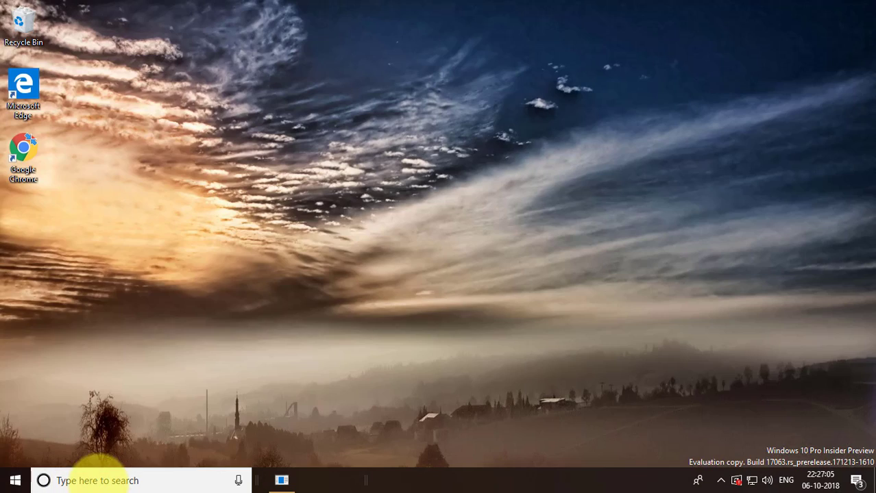
- Search Windows for services, open the Services desktop app and maximize its window
click(98, 480)
text(ser)
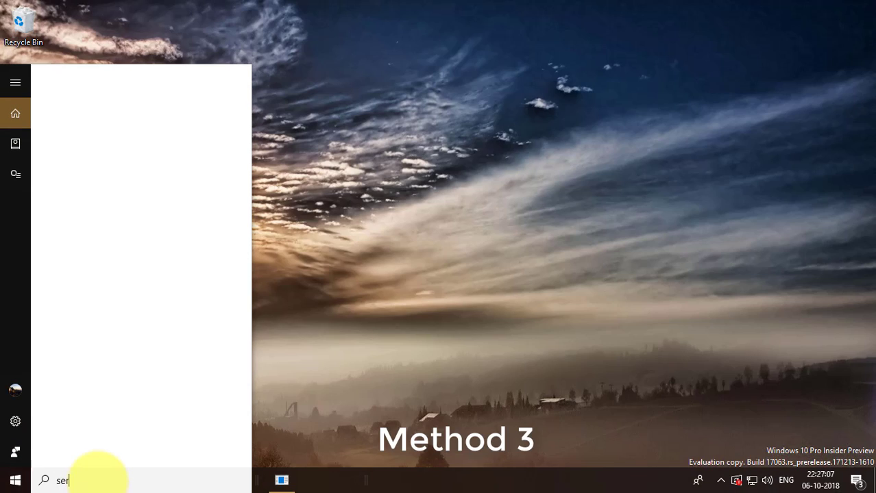
text(vice)
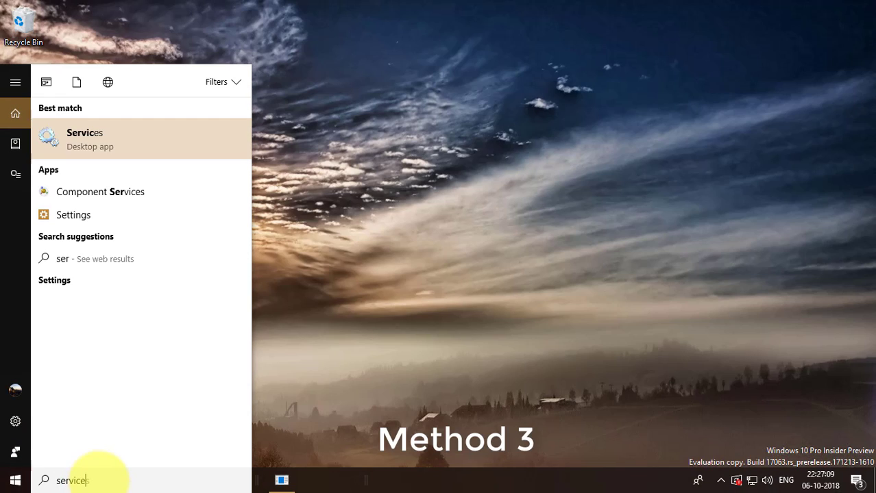
text(s)
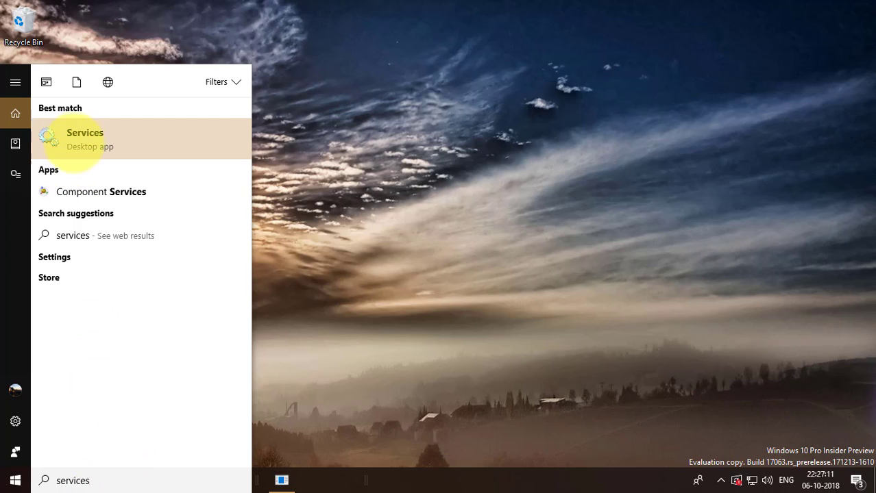
click(77, 137)
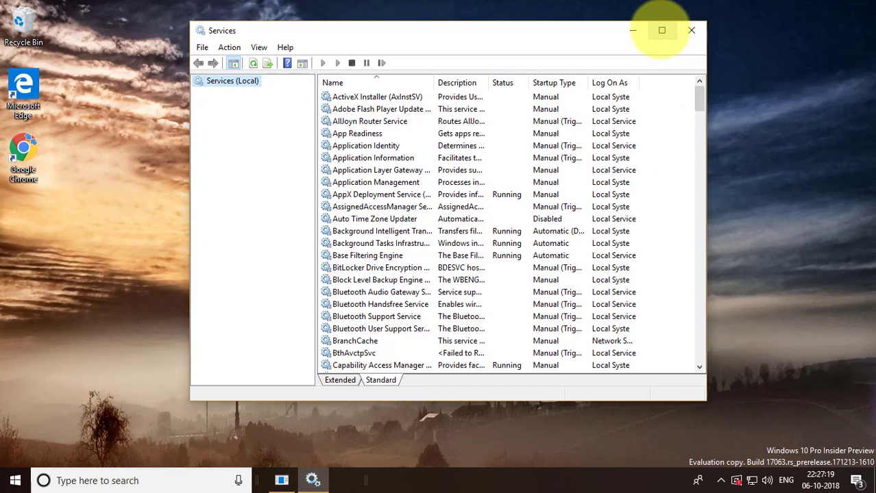
click(661, 30)
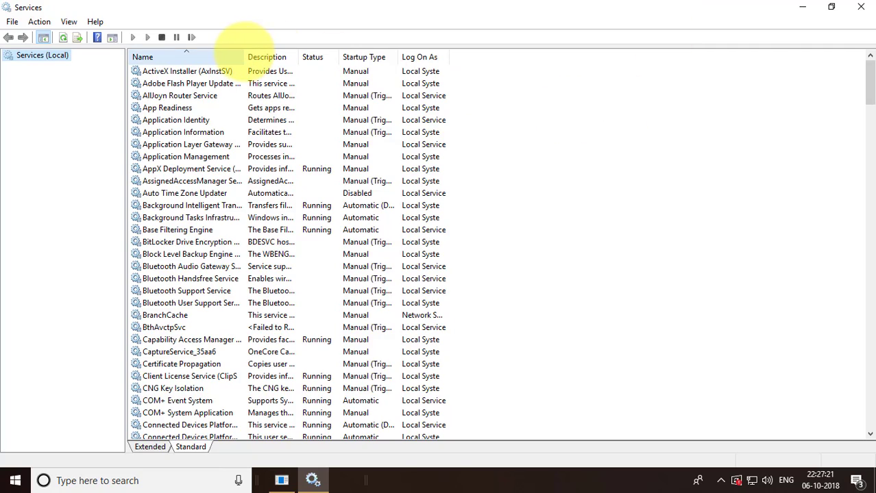
- Widen the Name column of the services list and select Windows Media Player Network Sharing Service
drag(244, 57, 343, 57)
scroll(255, 275, down, 20)
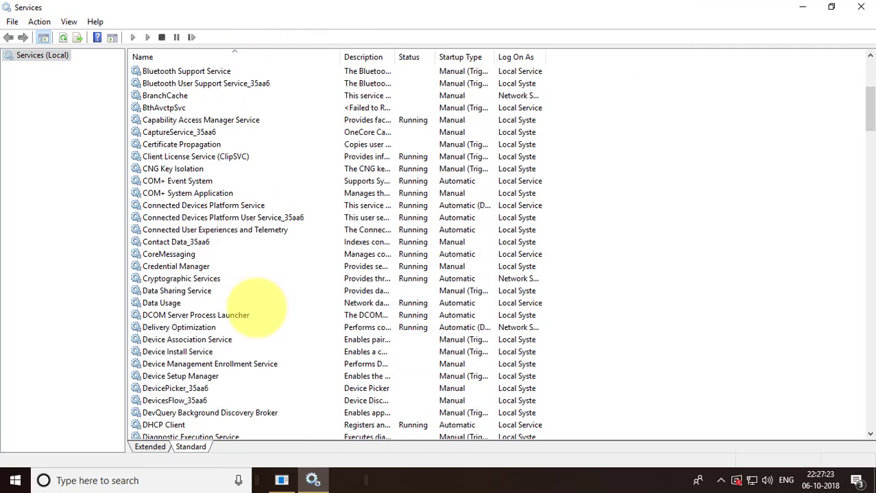
scroll(255, 312, down, 20)
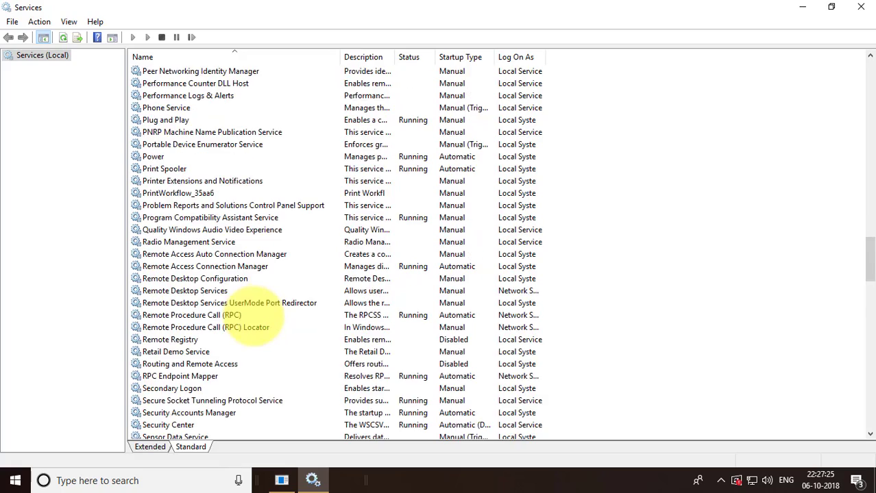
scroll(255, 318, down, 3)
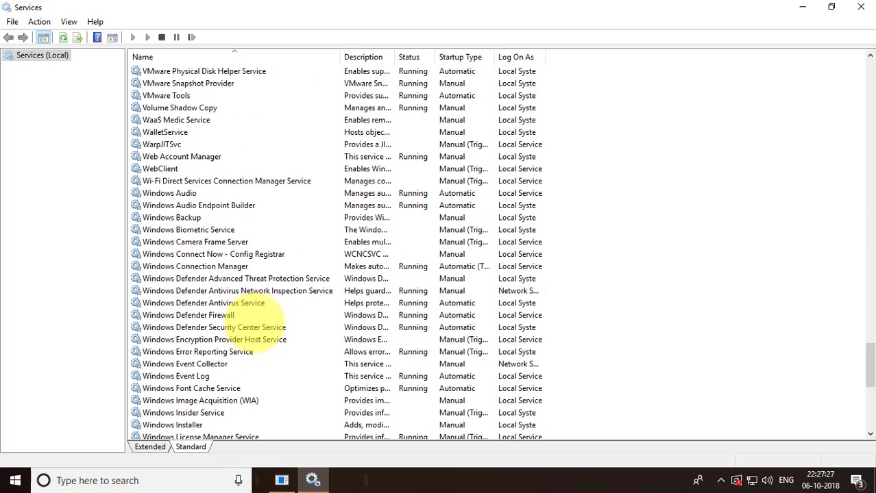
scroll(255, 320, down, 1)
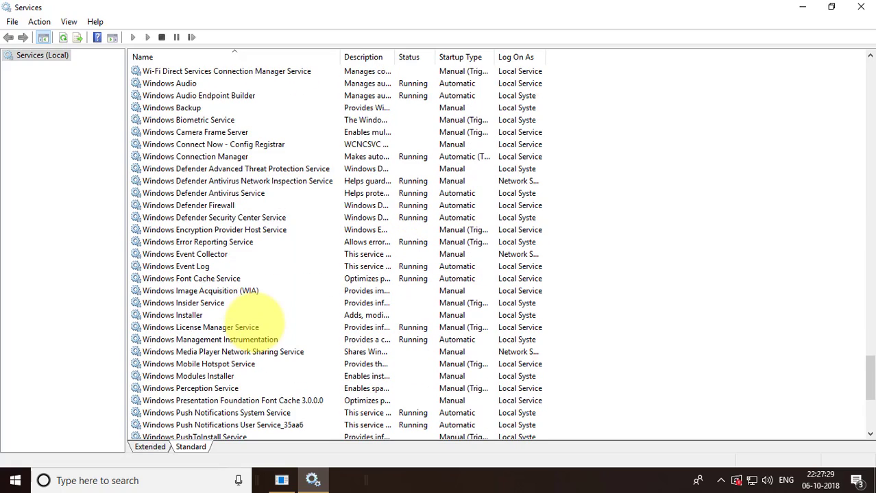
scroll(255, 322, down, 1)
scroll(255, 322, down, 2)
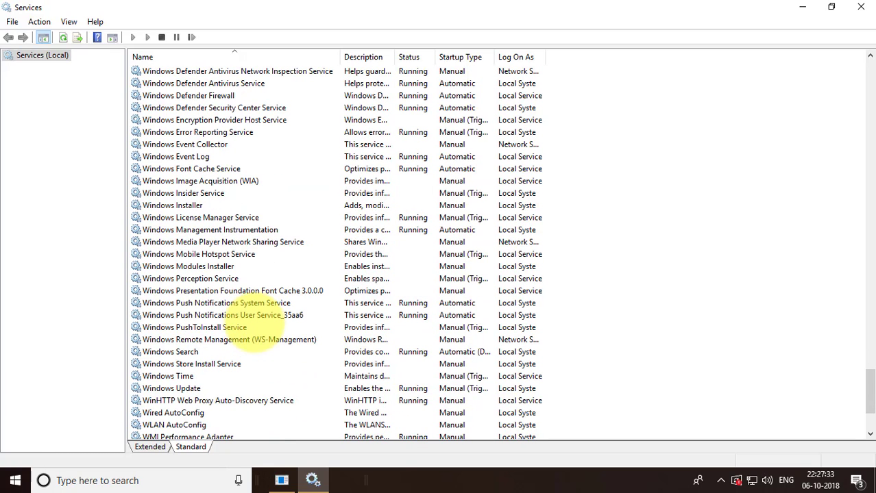
scroll(255, 322, down, 1)
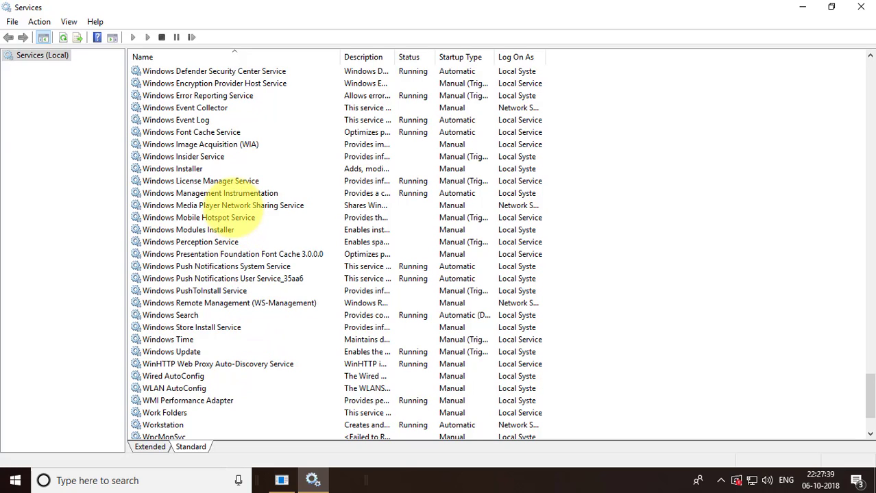
click(229, 205)
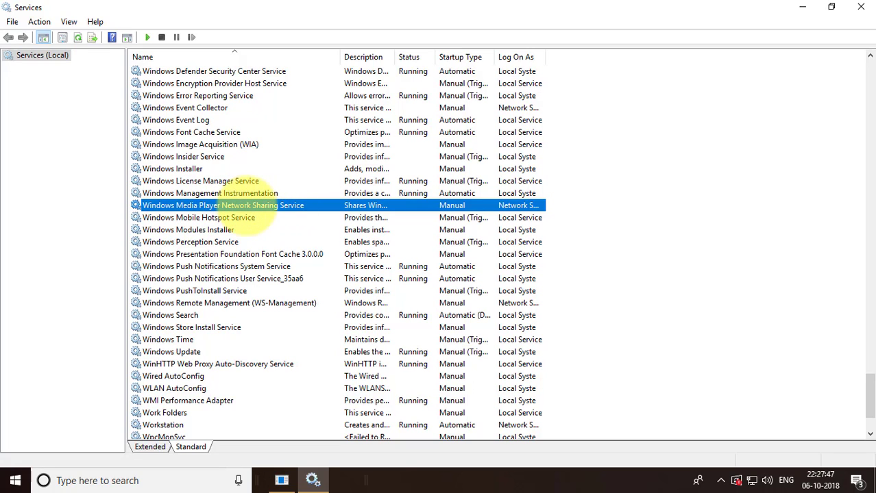
- Set the startup type of Windows Media Player Network Sharing Service to Disabled, apply the change and close Services
double_click(240, 205)
click(435, 225)
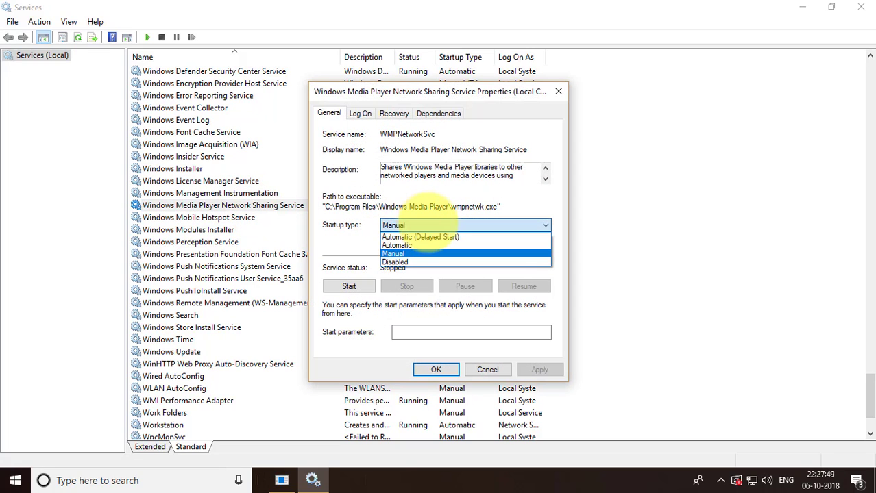
click(396, 261)
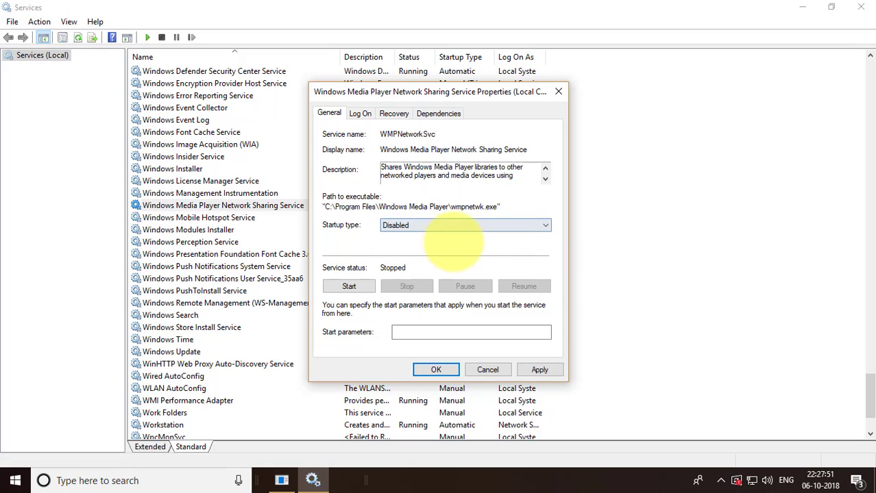
click(539, 370)
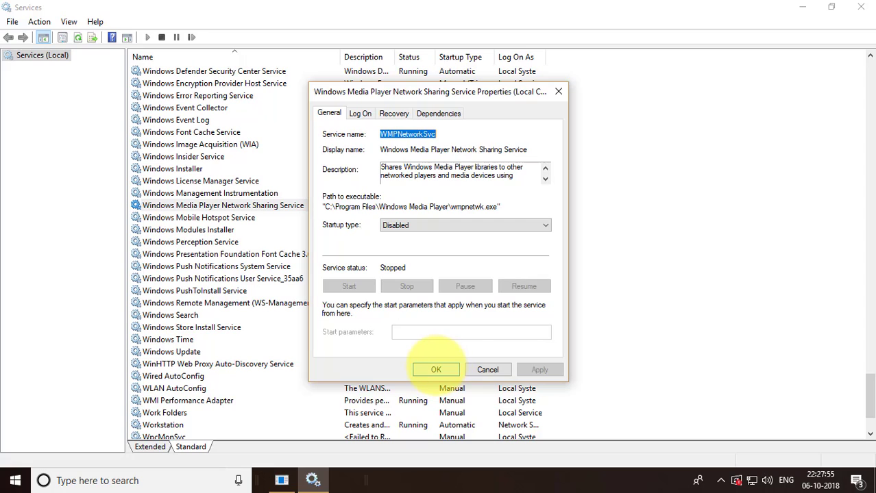
click(436, 369)
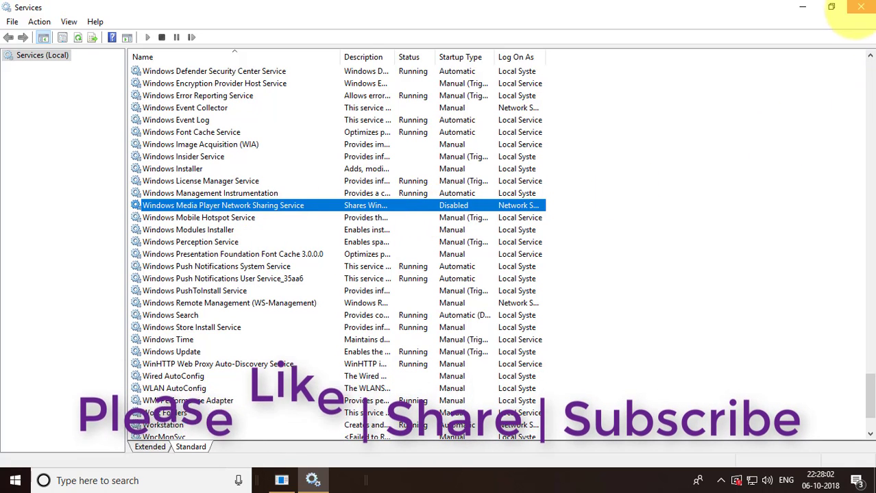
click(861, 7)
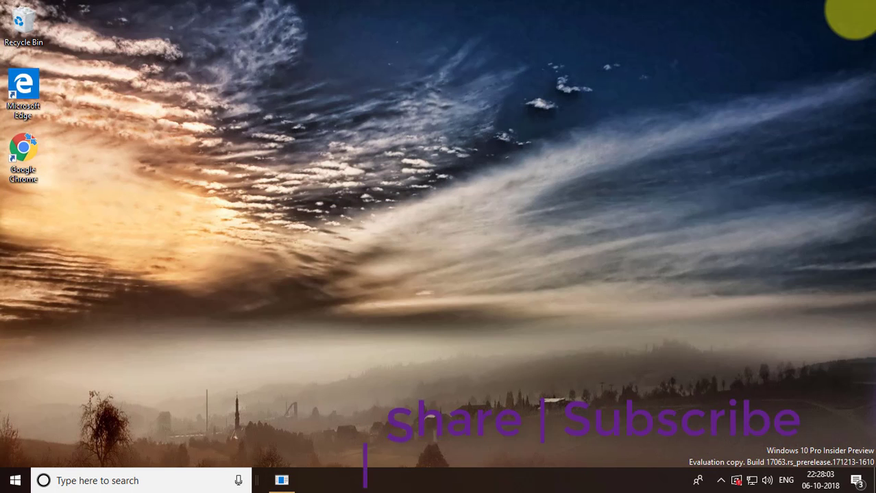